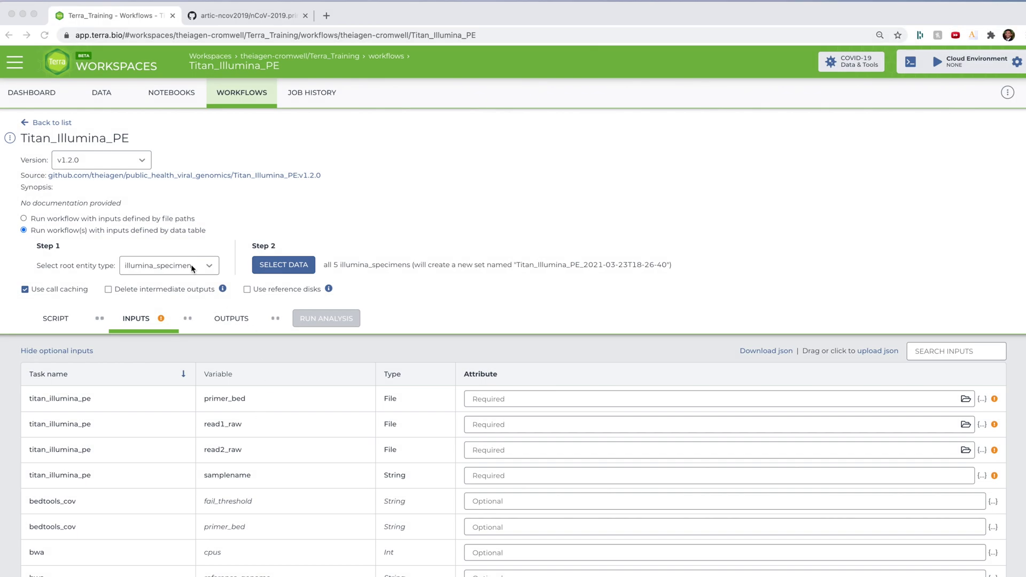
# Switch to the GitHub page of nCoV-2019.primer.bed, display its raw contents and start saving that page as a file
pyautogui.click(242, 18)
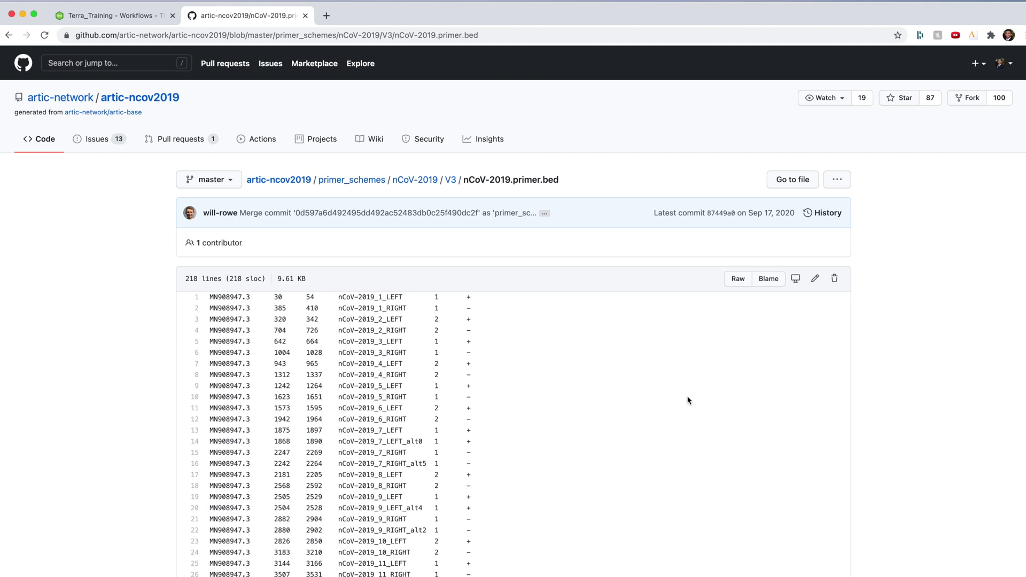
pyautogui.click(739, 279)
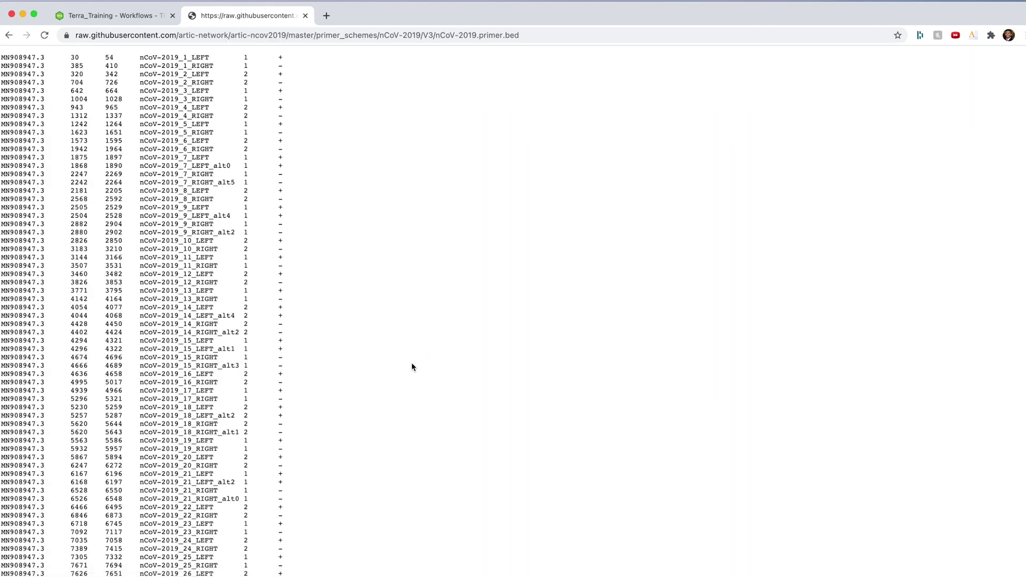
pyautogui.rightClick(413, 336)
pyautogui.click(463, 384)
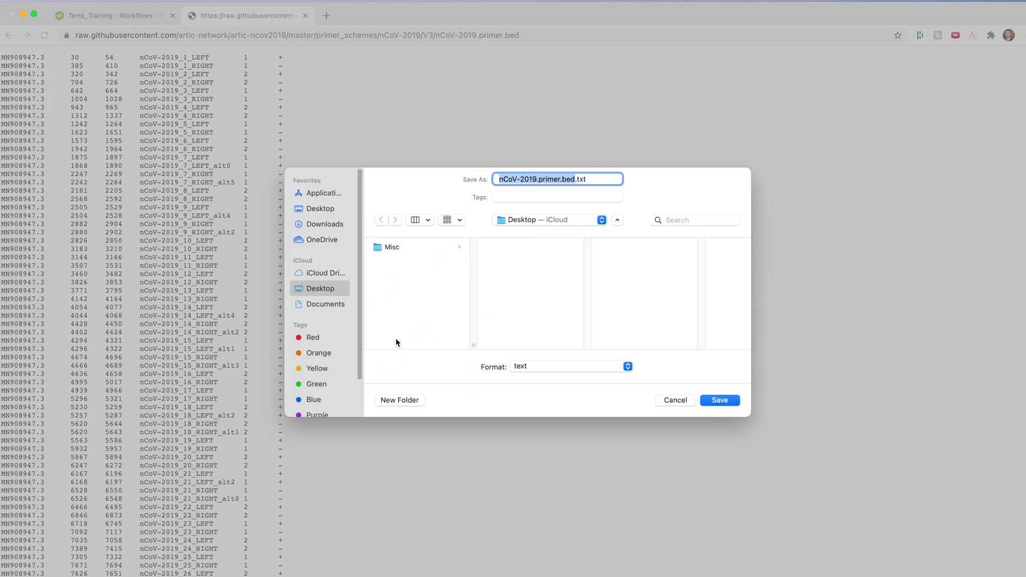
# Save the file to the Desktop as nCoV-2019.primer.bed, without the .txt extension and with the format All Files
pyautogui.click(615, 179)
pyautogui.press('BackSpace')
pyautogui.press('BackSpace')
pyautogui.press('BackSpace')
pyautogui.press('BackSpace')
pyautogui.click(630, 366)
pyautogui.click(573, 379)
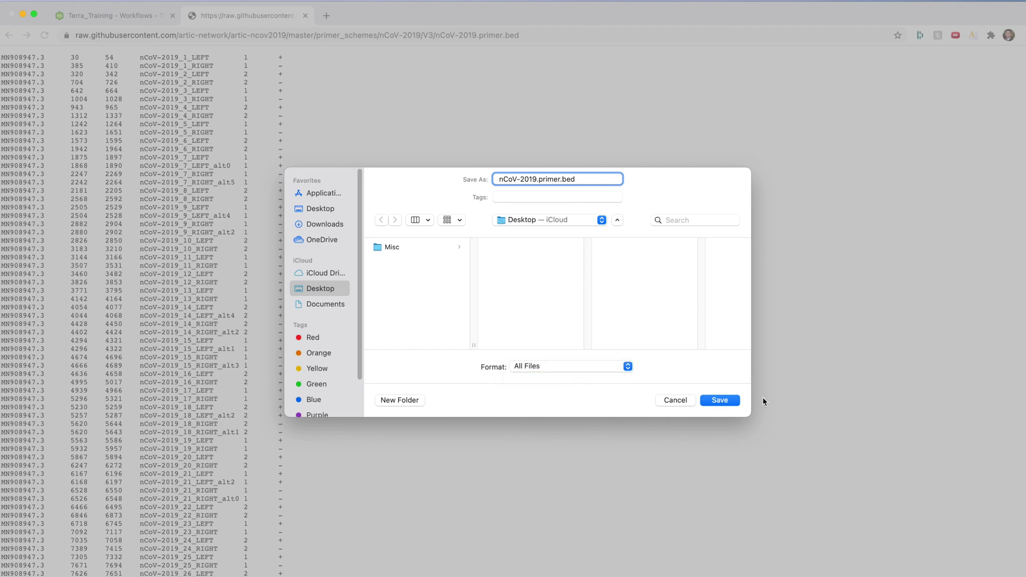
pyautogui.click(721, 400)
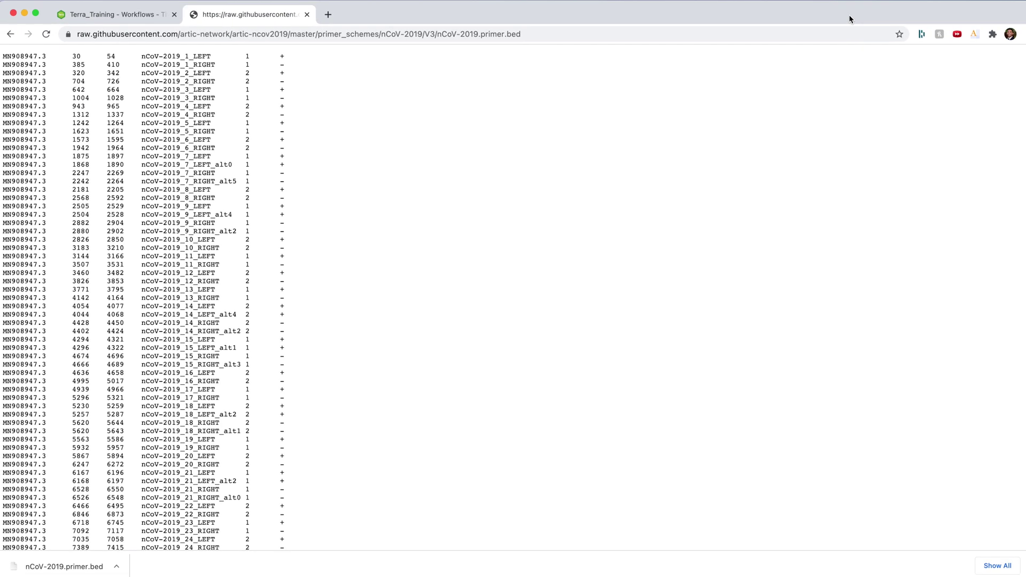
# Return to Terra, open the workspace's data page in a new tab and load app.terra.bio/#upload there
pyautogui.click(105, 18)
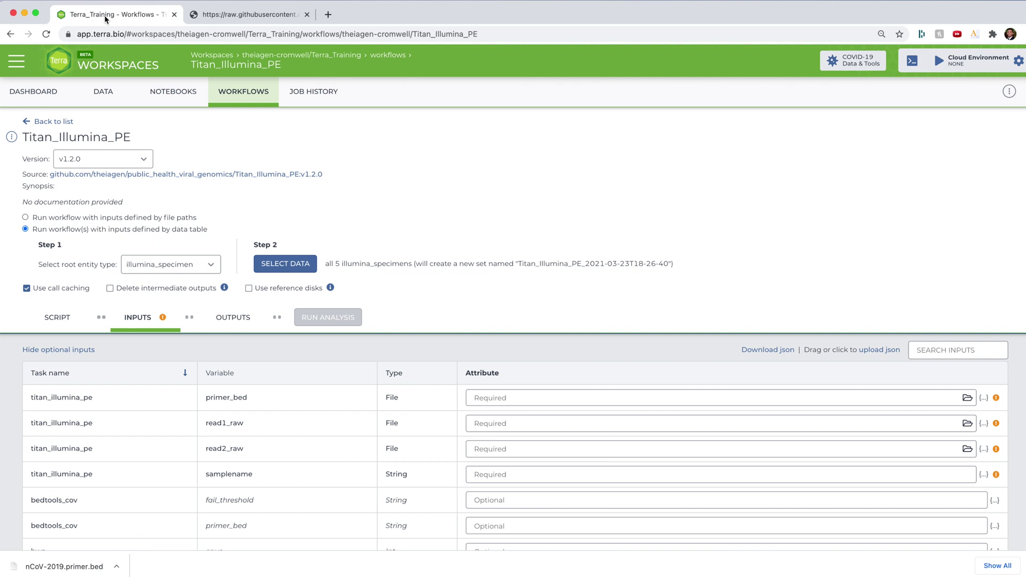
pyautogui.rightClick(113, 94)
pyautogui.click(113, 95)
pyautogui.click(245, 16)
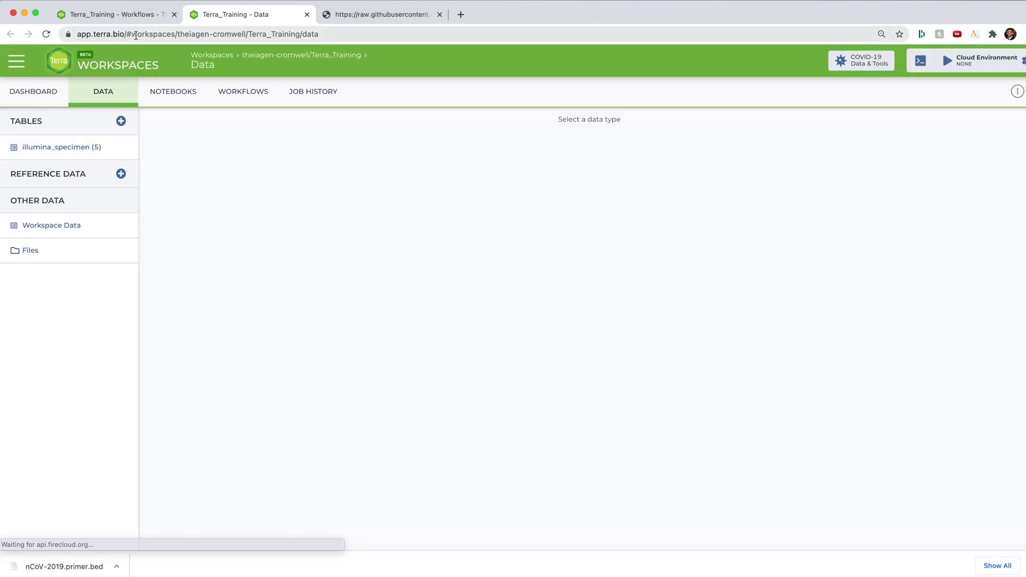
pyautogui.moveTo(132, 33); pyautogui.dragTo(386, 40)
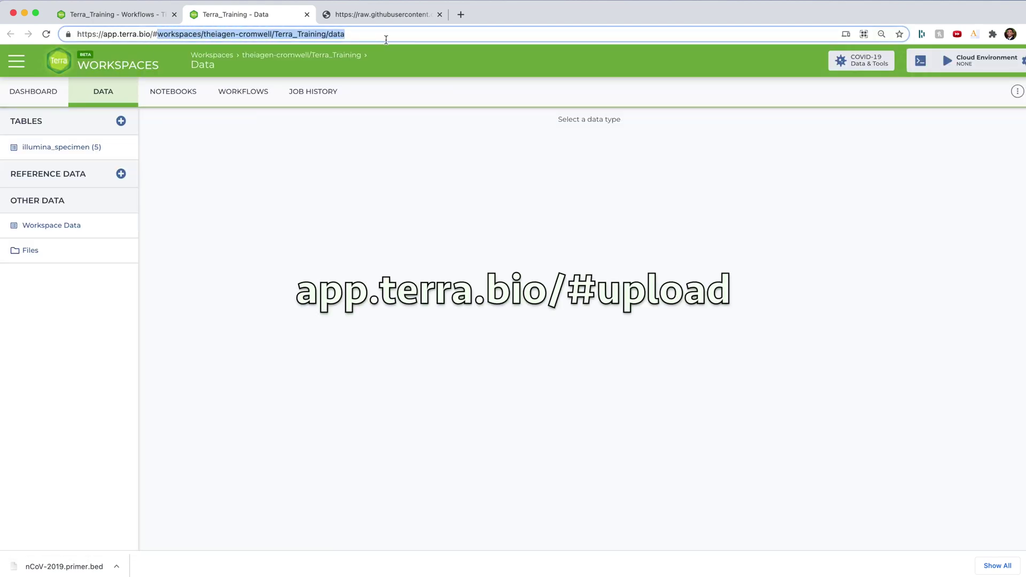
pyautogui.write('upload')
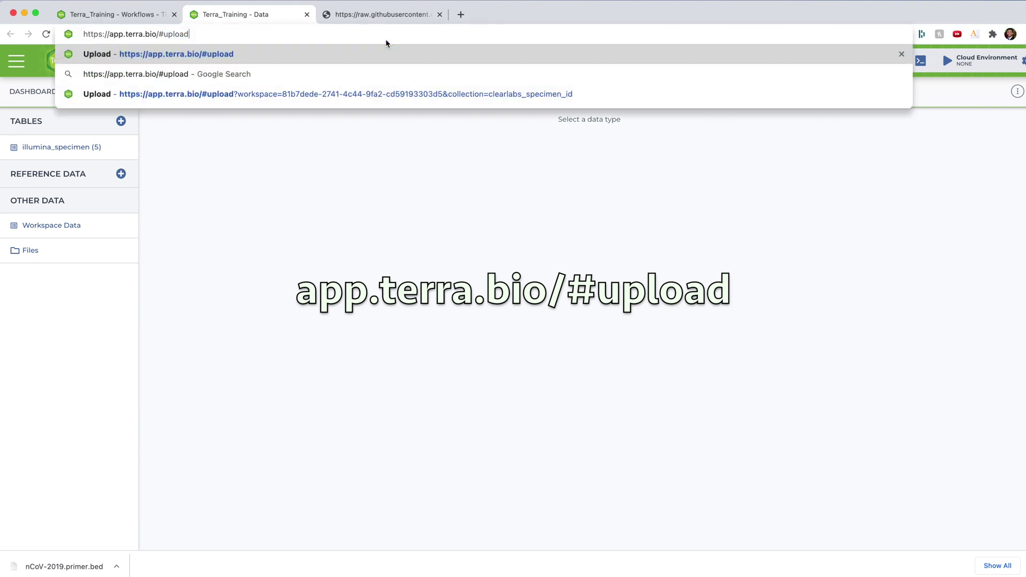
pyautogui.press('Return')
# Search the workspaces for "terra_tr" and choose theiagen-cromwell > Terra_Training as the upload destination
pyautogui.click(280, 157)
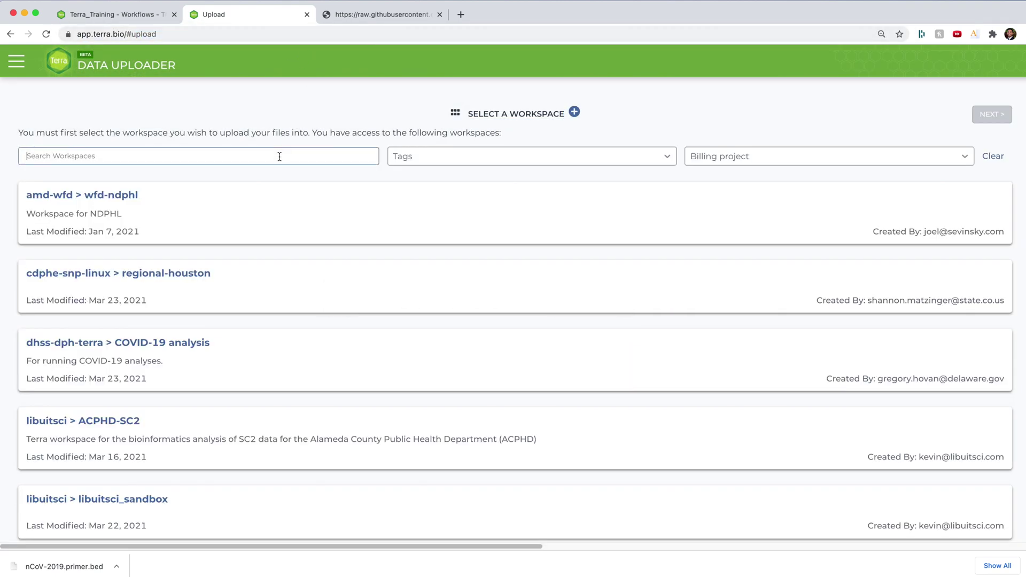
pyautogui.write('terra_')
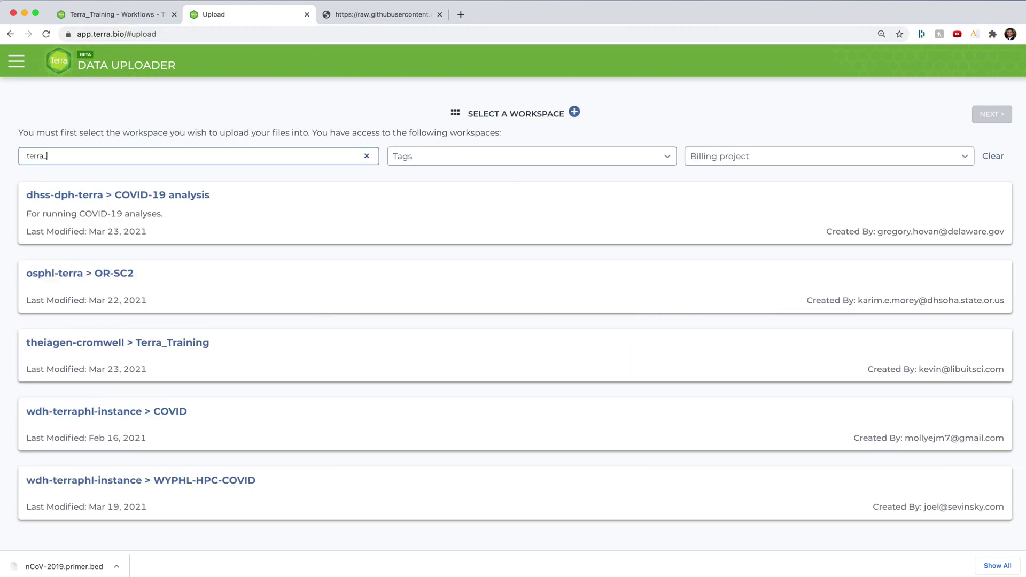
pyautogui.write('tr')
pyautogui.click(267, 202)
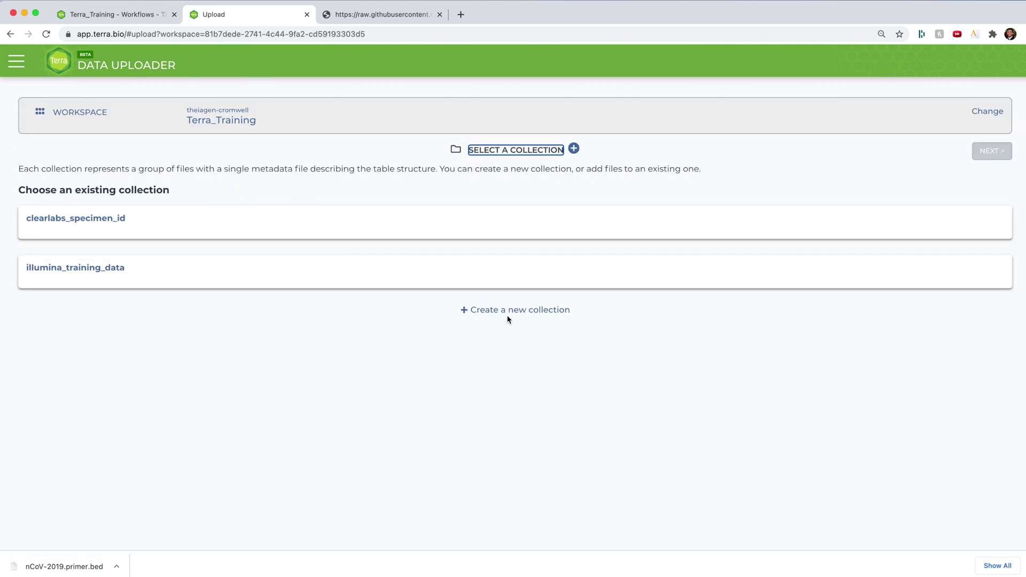
# Create a new collection named Titan_files in the Terra_Training workspace
pyautogui.click(507, 315)
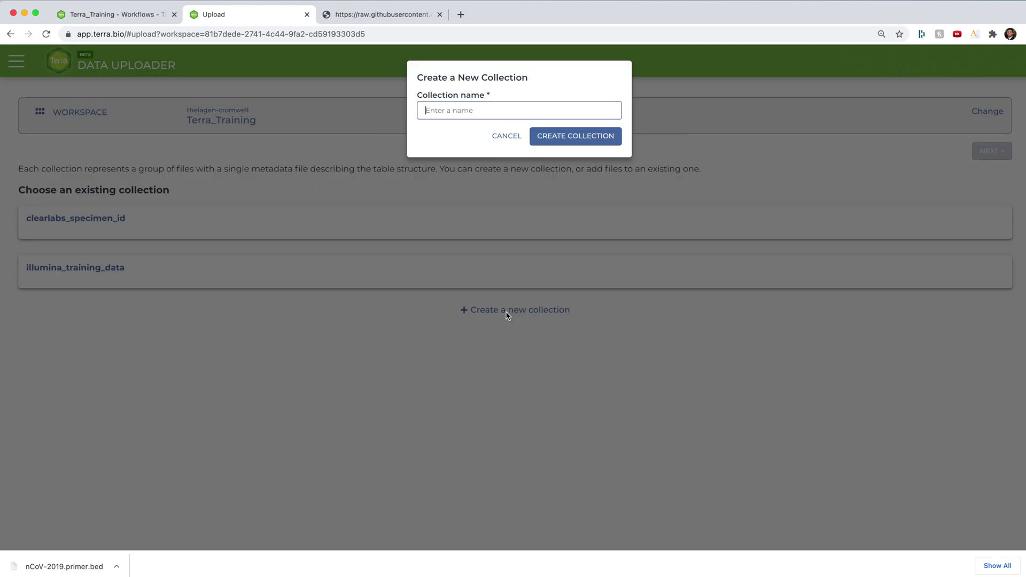
pyautogui.write('Titan_files')
pyautogui.click(584, 138)
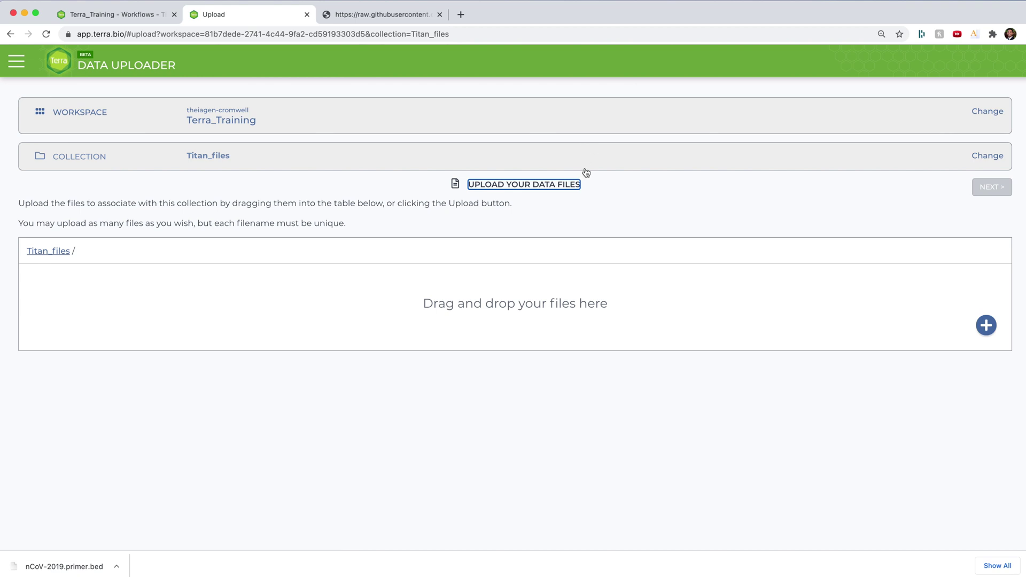
# Upload nCoV-2019.primer.bed into the Titan_files collection and copy the uploaded file's link address
pyautogui.moveTo(1022, 150); pyautogui.dragTo(402, 293)
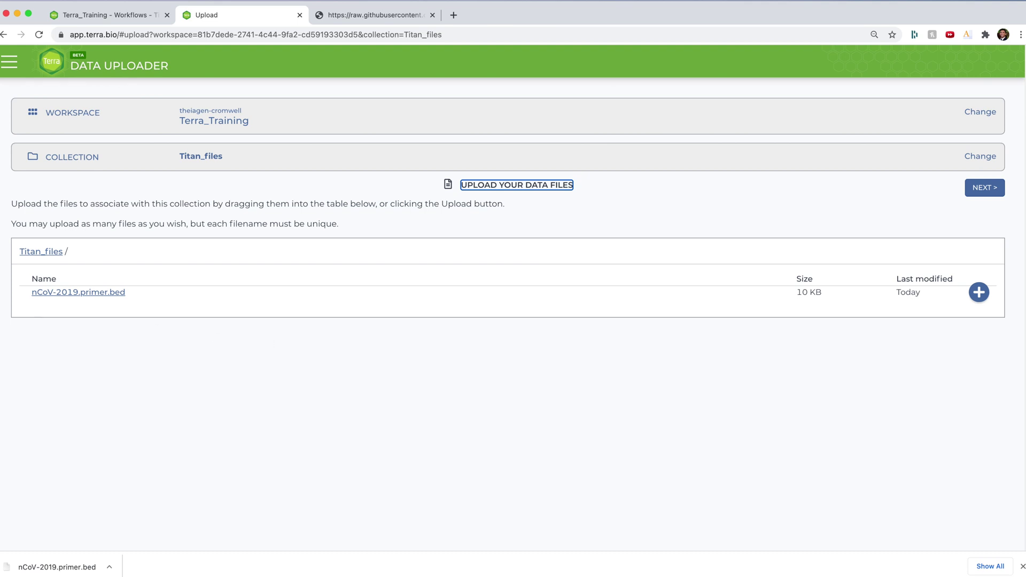
pyautogui.rightClick(102, 292)
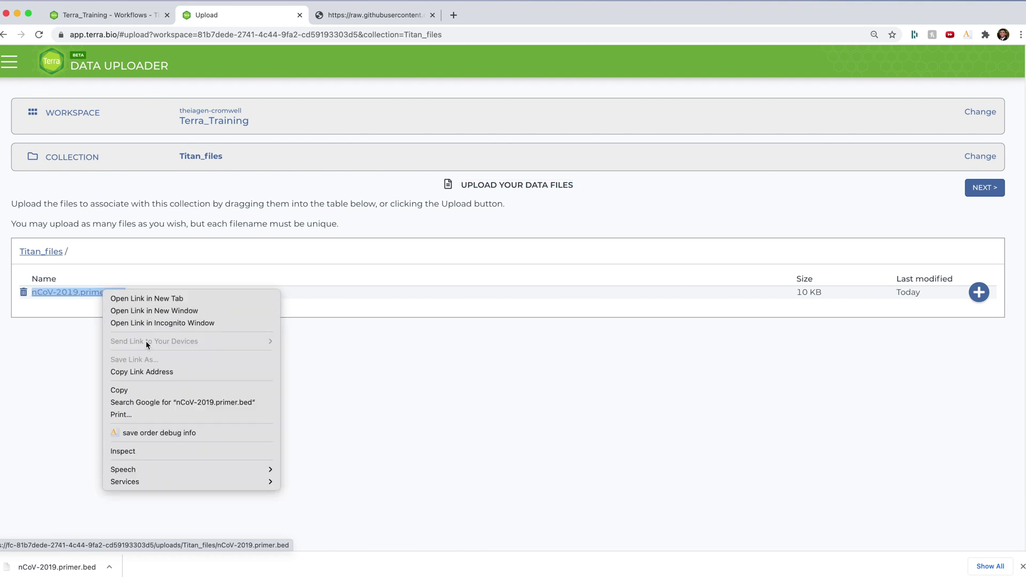
pyautogui.click(151, 373)
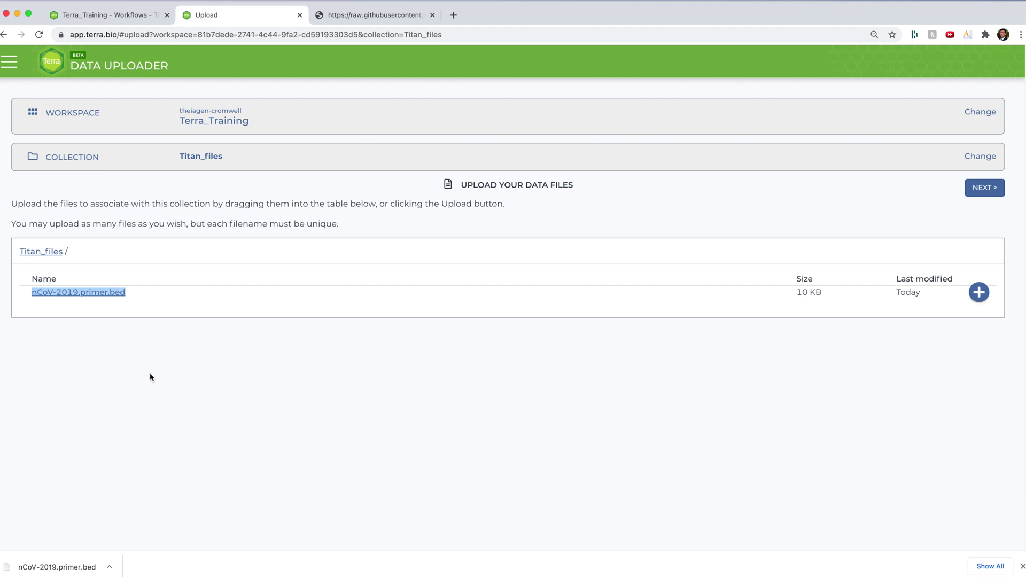
# Add a workspace data variable artic_V3_nCoV-2019_primers in Terra_Training, with the copied primer file link as its string value
pyautogui.click(127, 15)
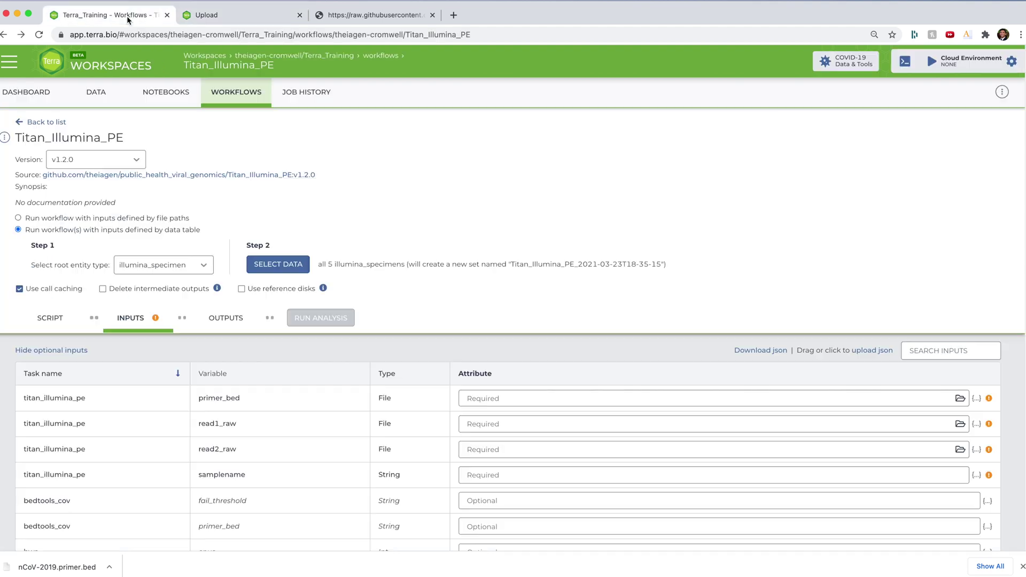
pyautogui.click(106, 94)
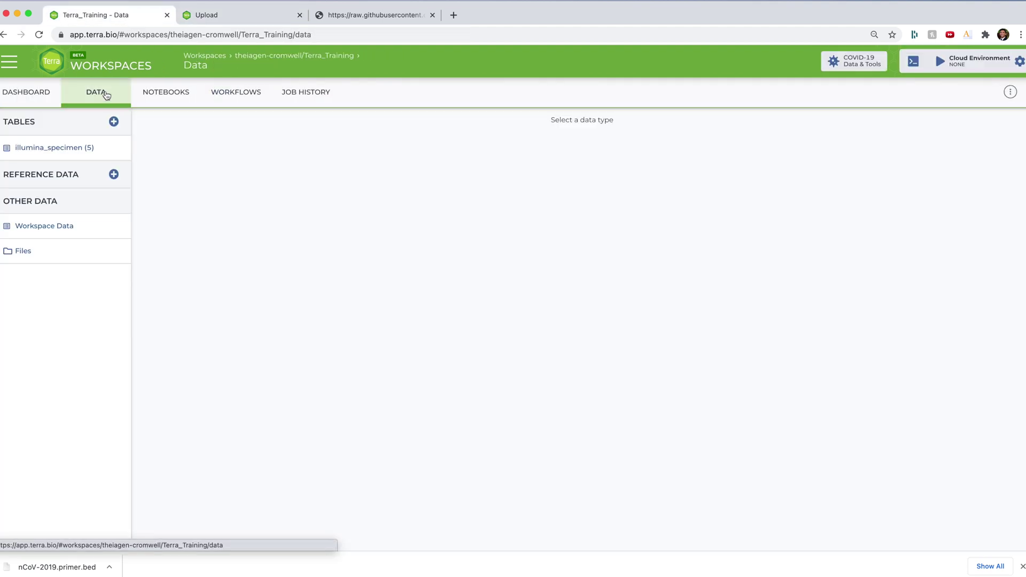
pyautogui.click(59, 233)
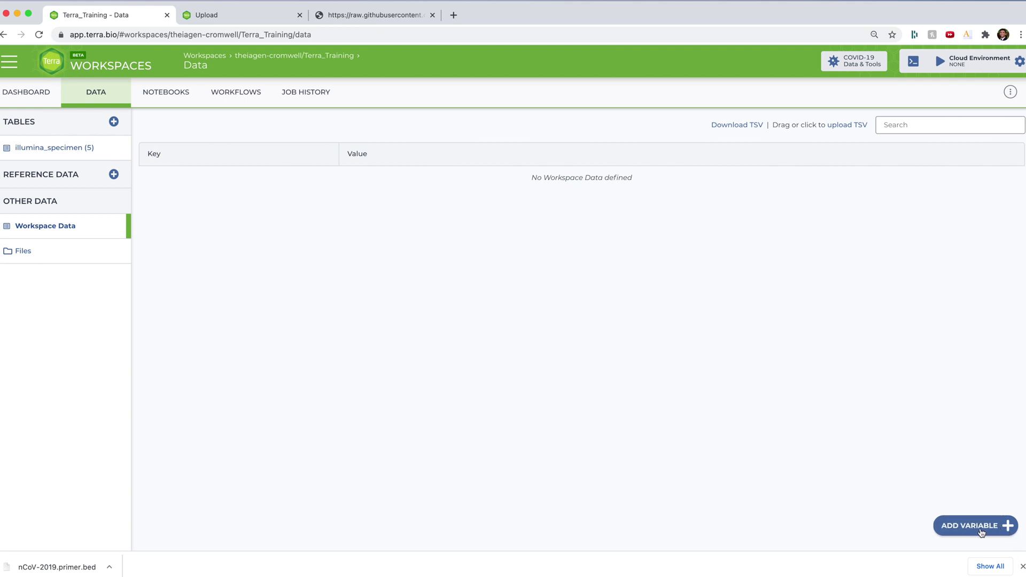
pyautogui.click(981, 532)
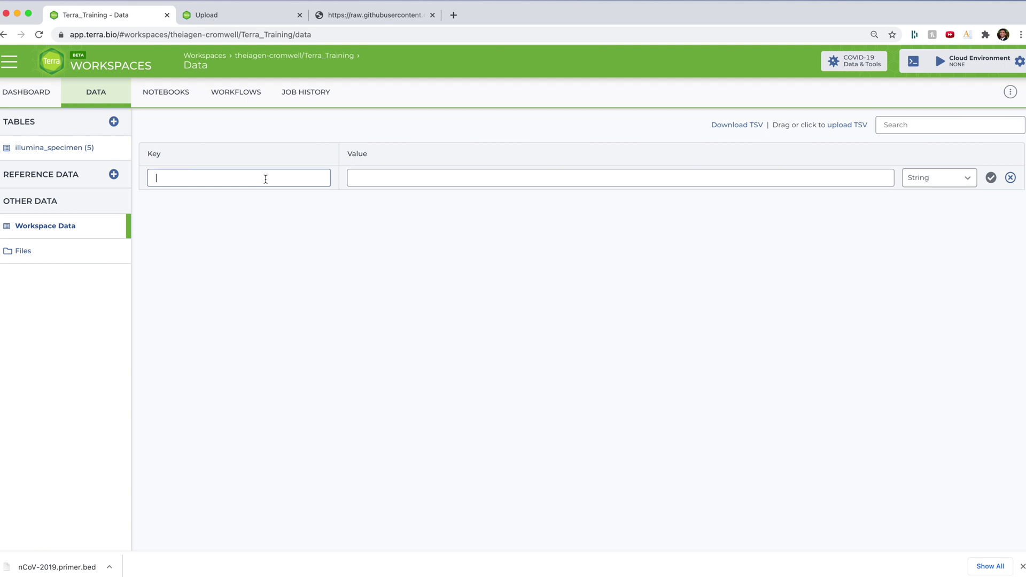
pyautogui.write('artic_V3_nCoV-2019_primers')
pyautogui.click(407, 180)
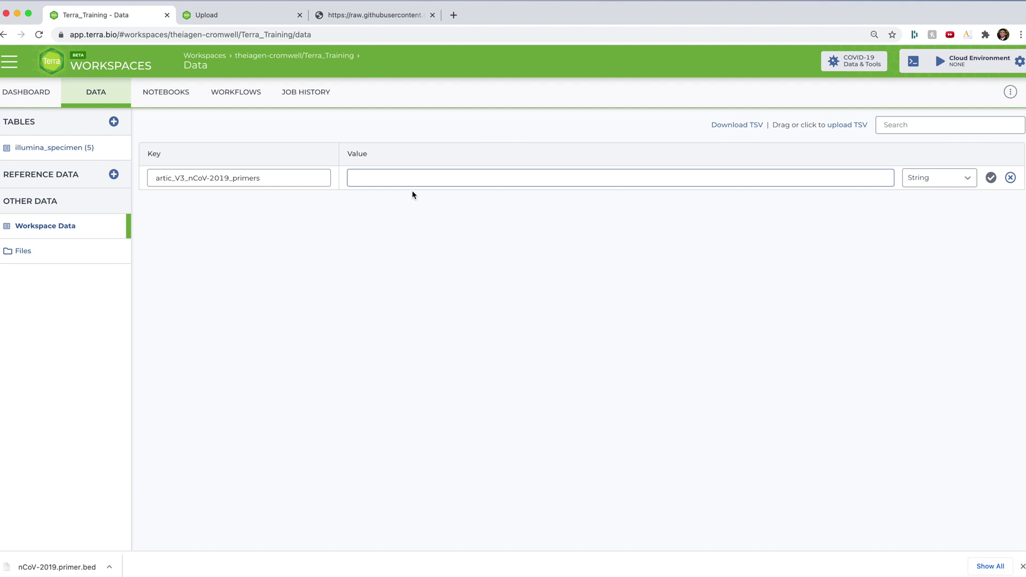
pyautogui.press('super+v')
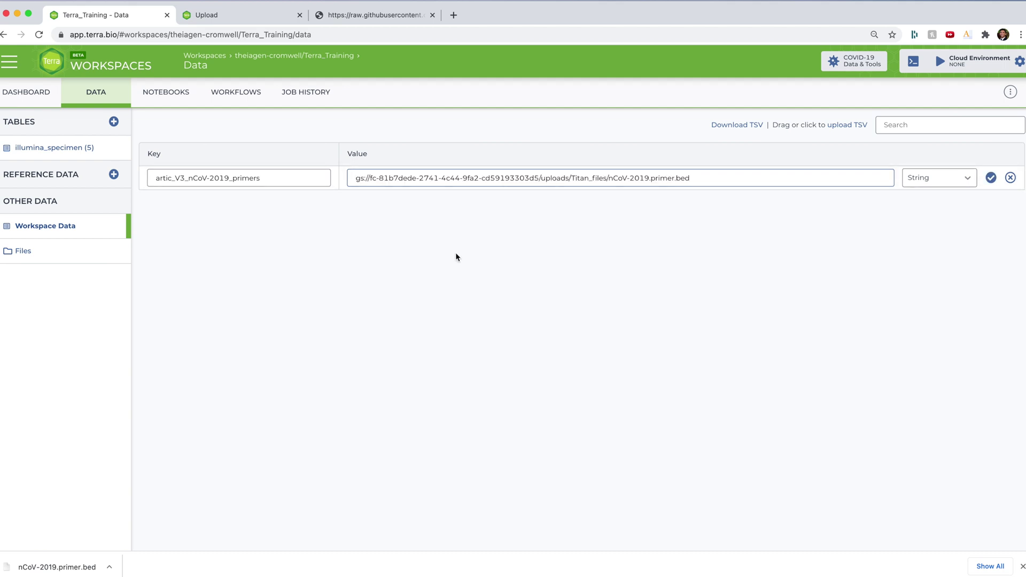
pyautogui.click(992, 180)
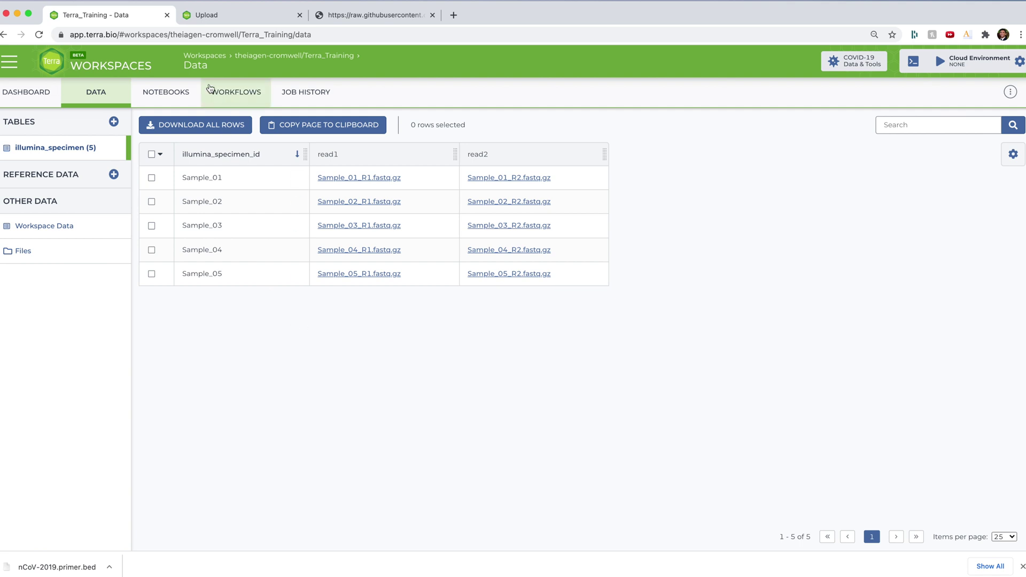
# Open the Titan_Illumina_PE workflow and set its primer_bed input to workspace.artic_V3_nCoV-2019_primers
pyautogui.click(225, 95)
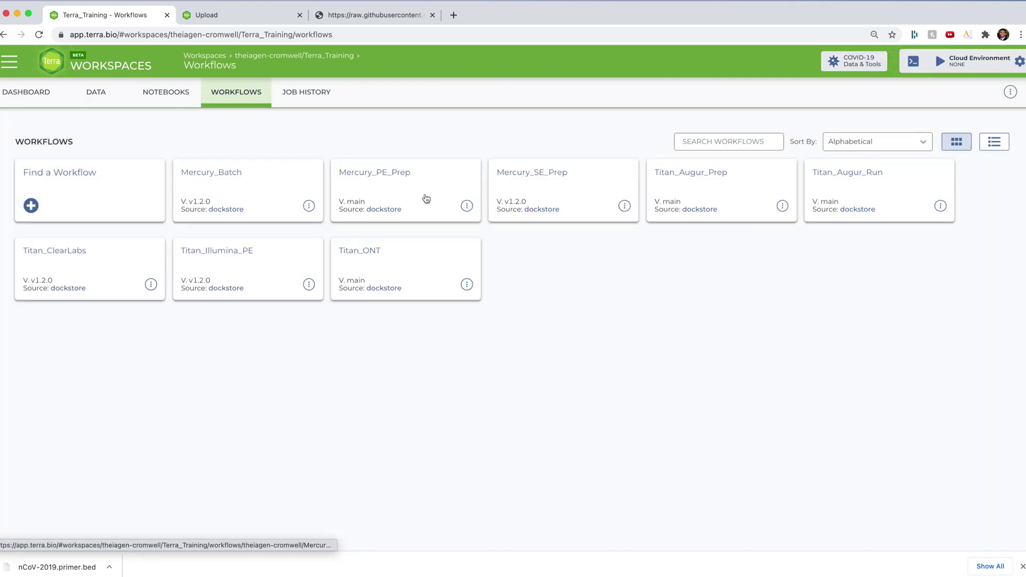
pyautogui.click(248, 257)
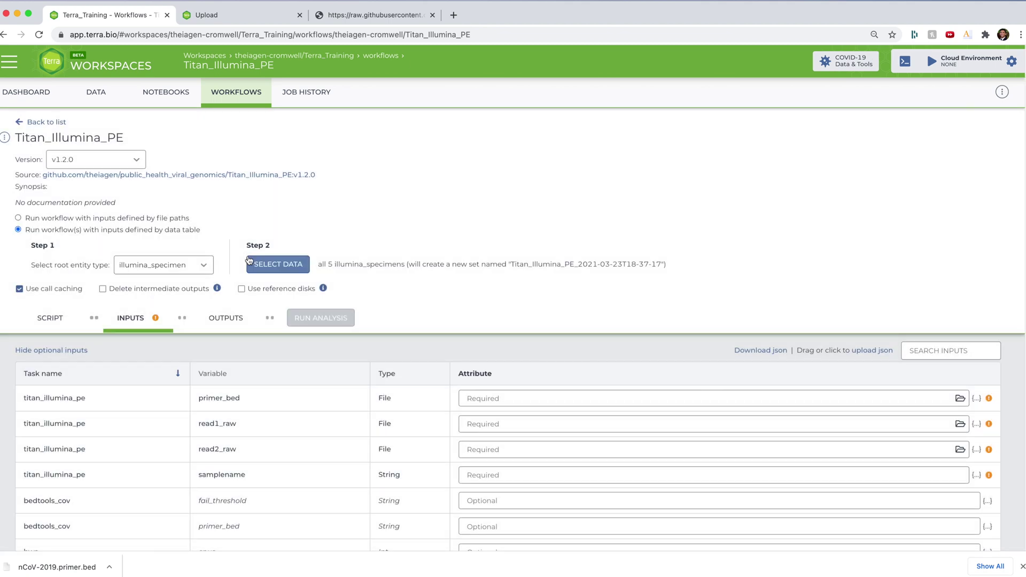
pyautogui.scroll(-1, 328, 206)
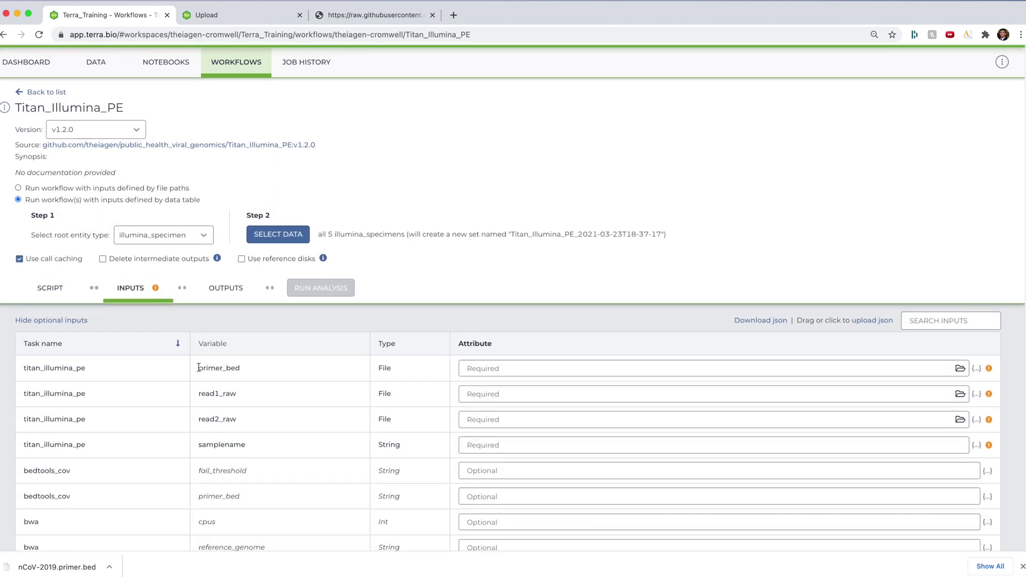
pyautogui.click(506, 369)
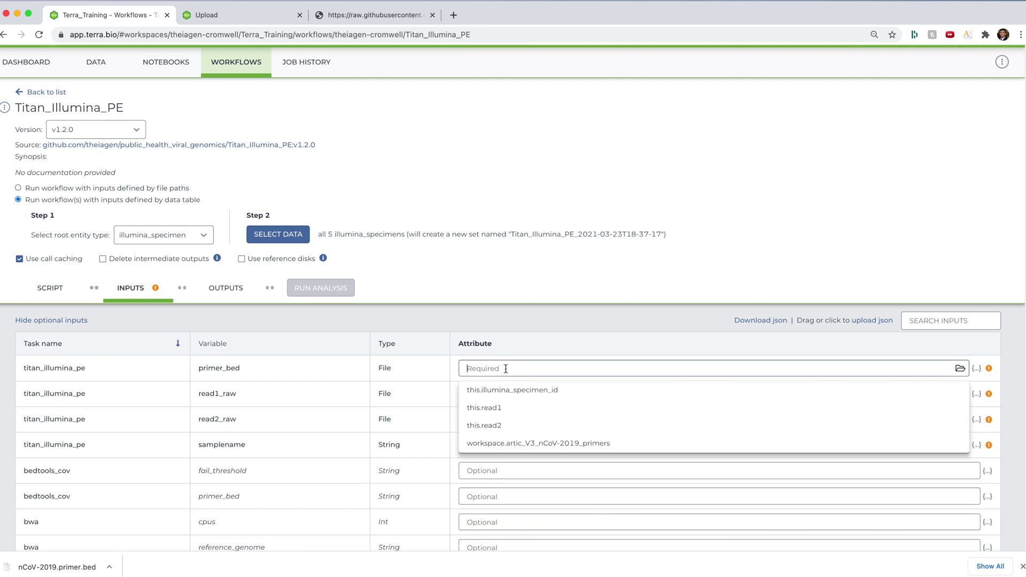
pyautogui.write('works')
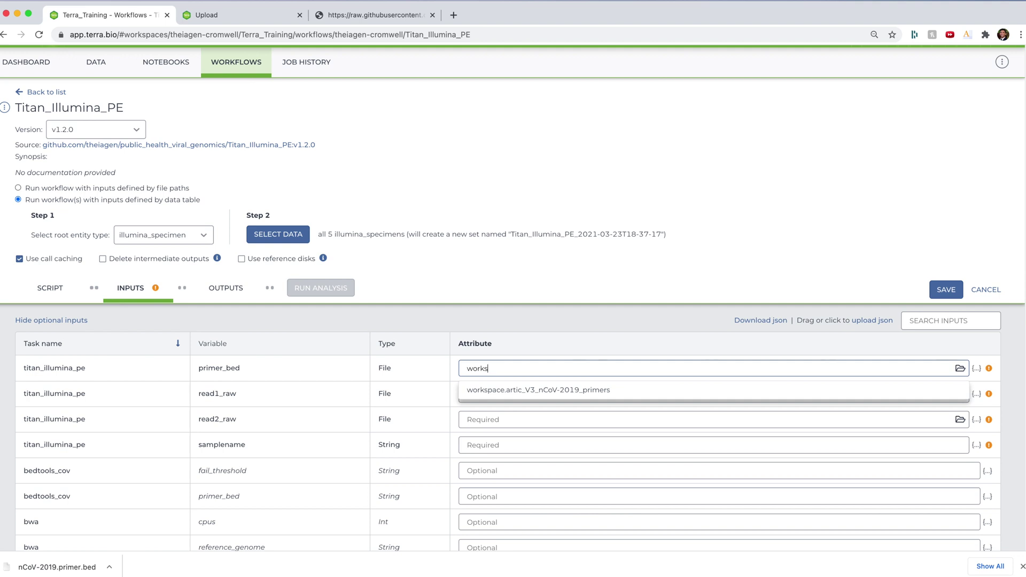
pyautogui.click(514, 389)
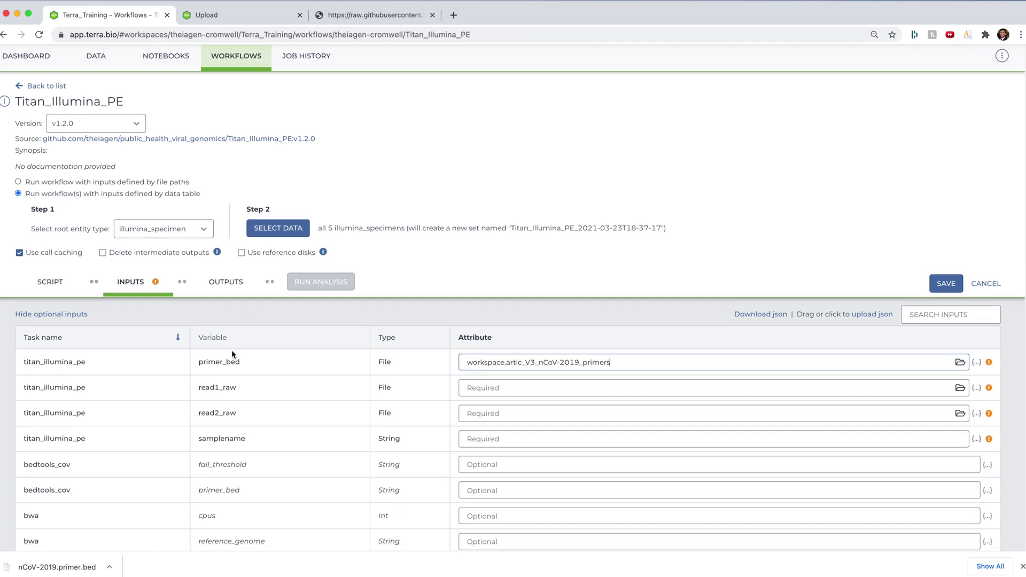
# Set the read1_raw input to this.read1
pyautogui.click(510, 388)
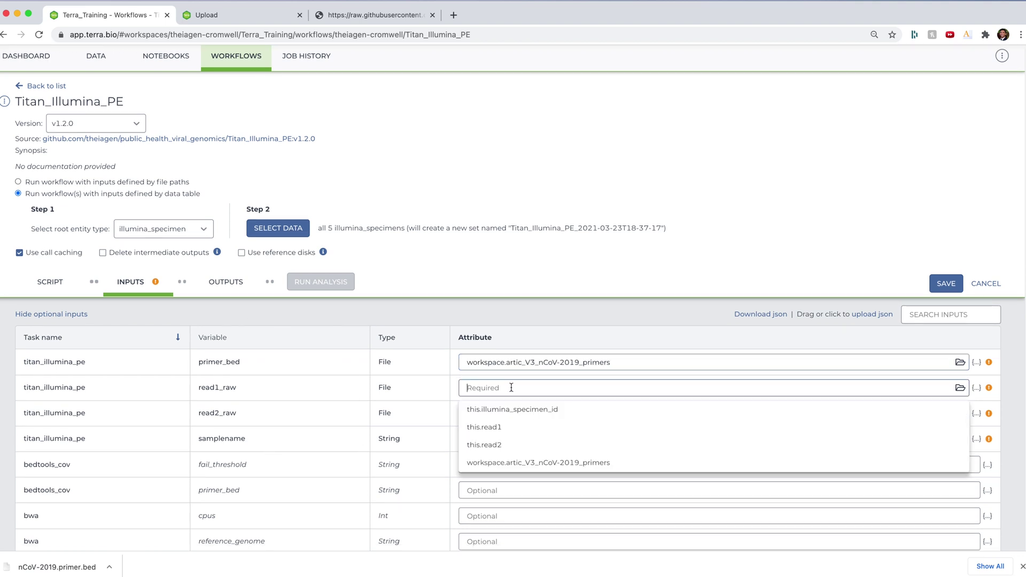
pyautogui.write('this')
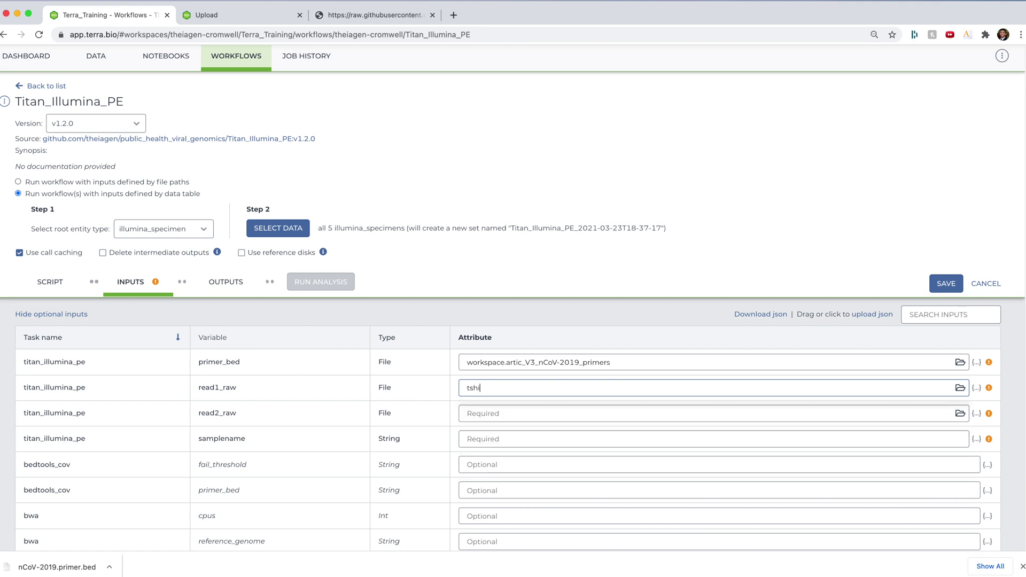
pyautogui.press('Down')
pyautogui.press('Down')
pyautogui.press('Return')
# Set the read2_raw input to this.read2
pyautogui.press('Tab')
pyautogui.press('Tab')
pyautogui.write('this.read')
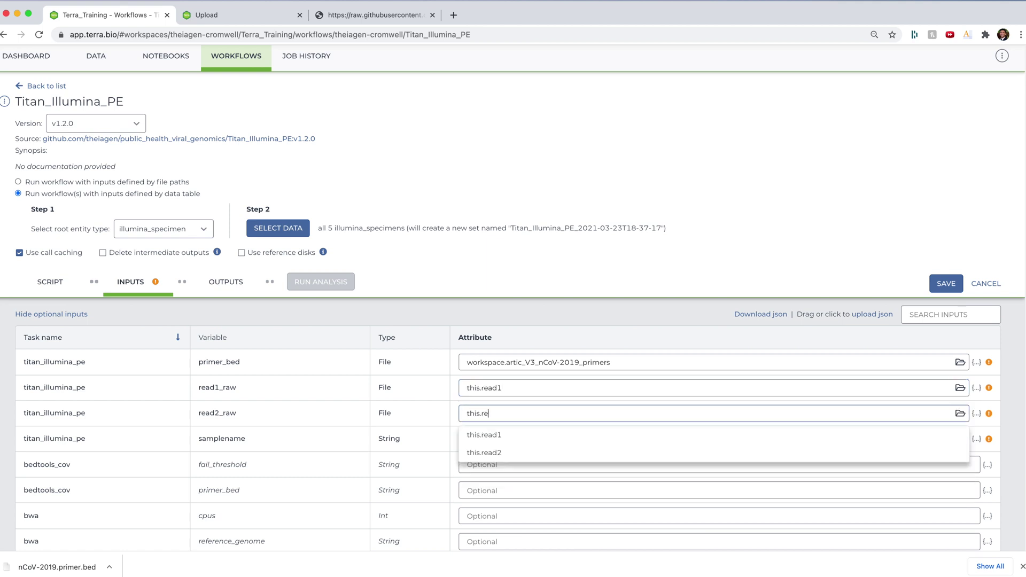
pyautogui.press('Down')
pyautogui.press('Down')
pyautogui.press('Return')
# Set the samplename input to this.illumina_specimen_id
pyautogui.press('Tab')
pyautogui.press('Tab')
pyautogui.write('this')
pyautogui.press('Down')
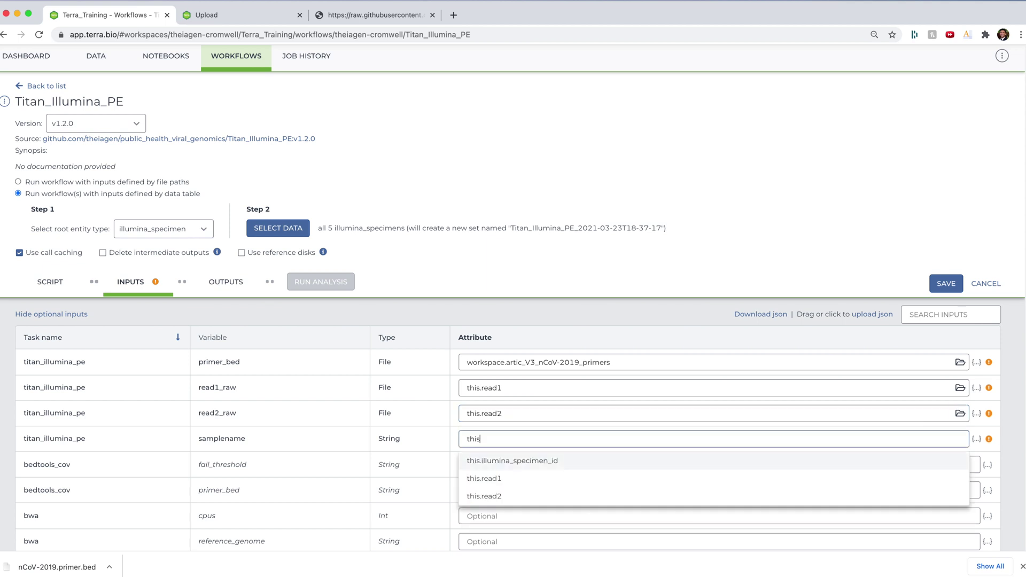
pyautogui.press('Return')
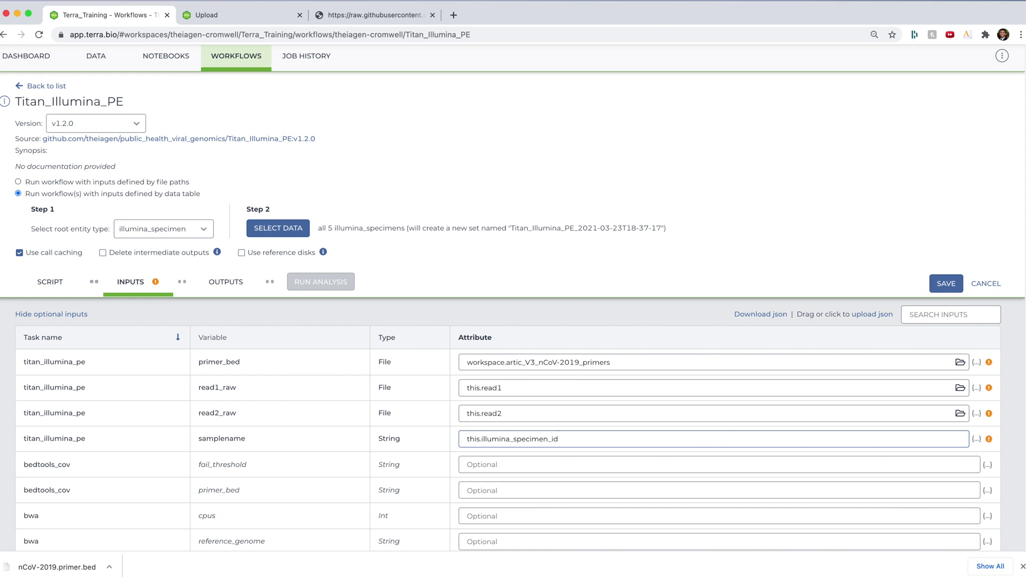
# Fill the workflow's output attributes with the defaults and save the configuration
pyautogui.click(227, 293)
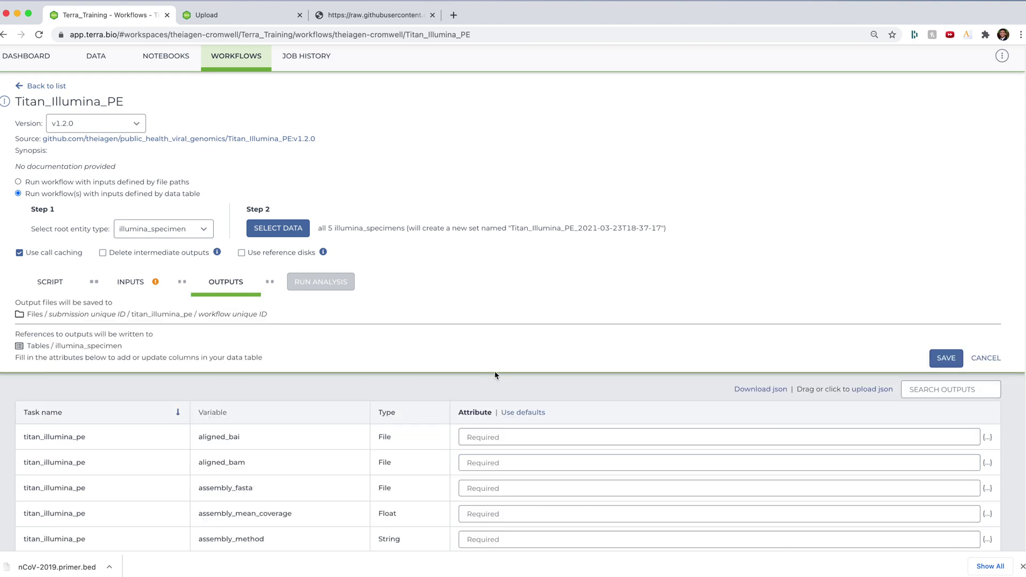
pyautogui.click(528, 413)
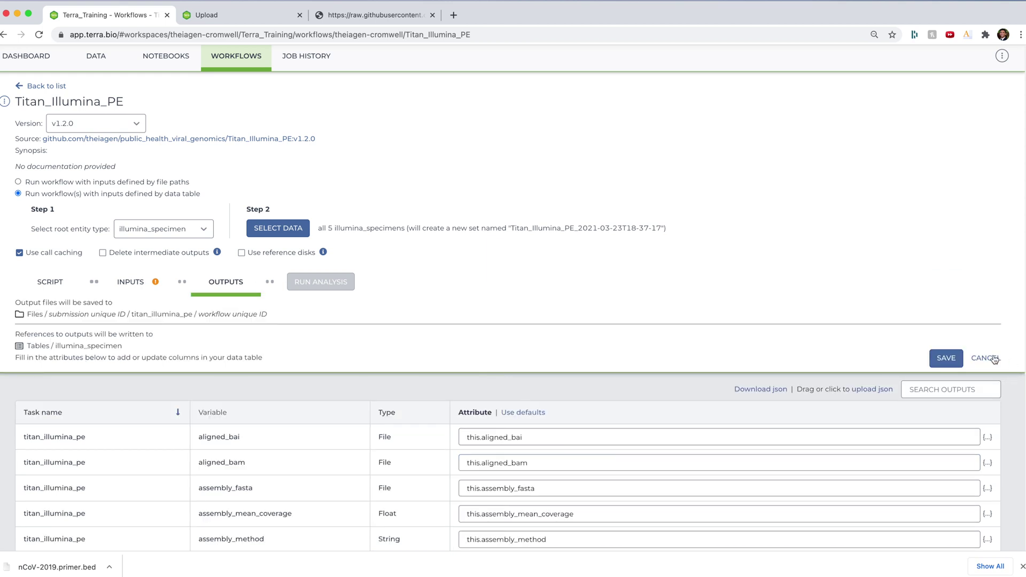
pyautogui.click(946, 358)
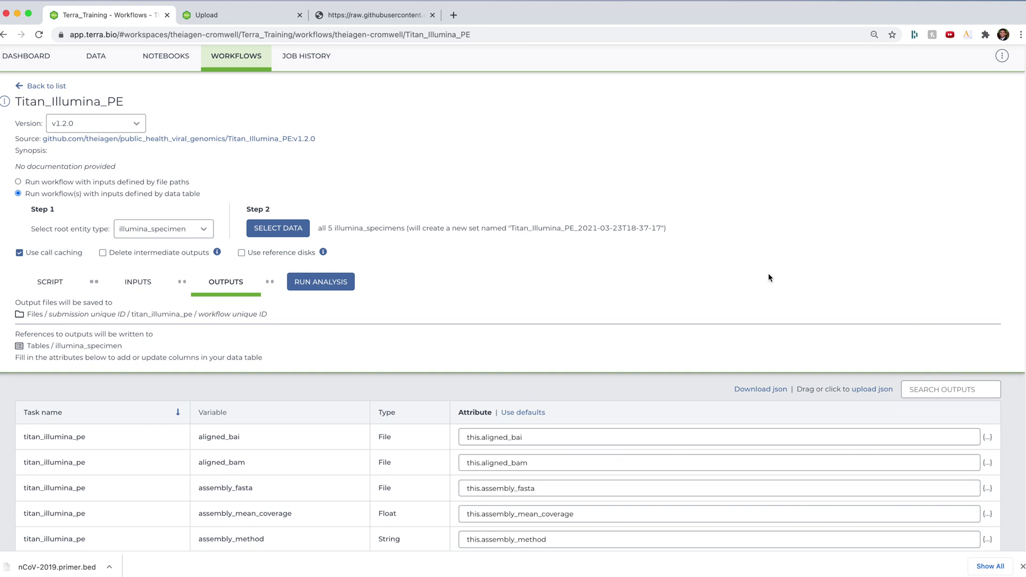
# Run the Titan_Illumina_PE analysis on all illumina_specimen entries and confirm the launch
pyautogui.click(351, 282)
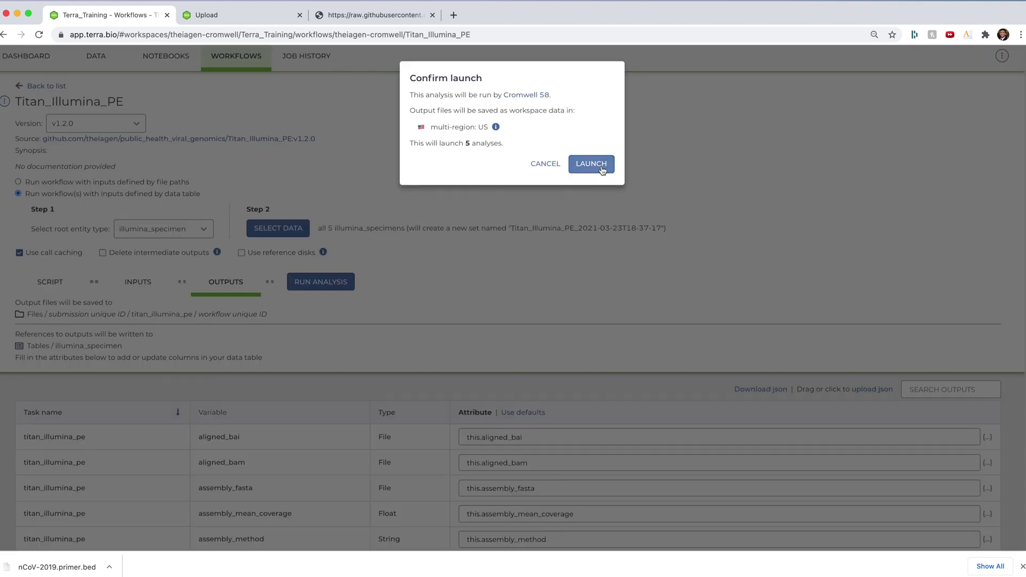
pyautogui.click(601, 167)
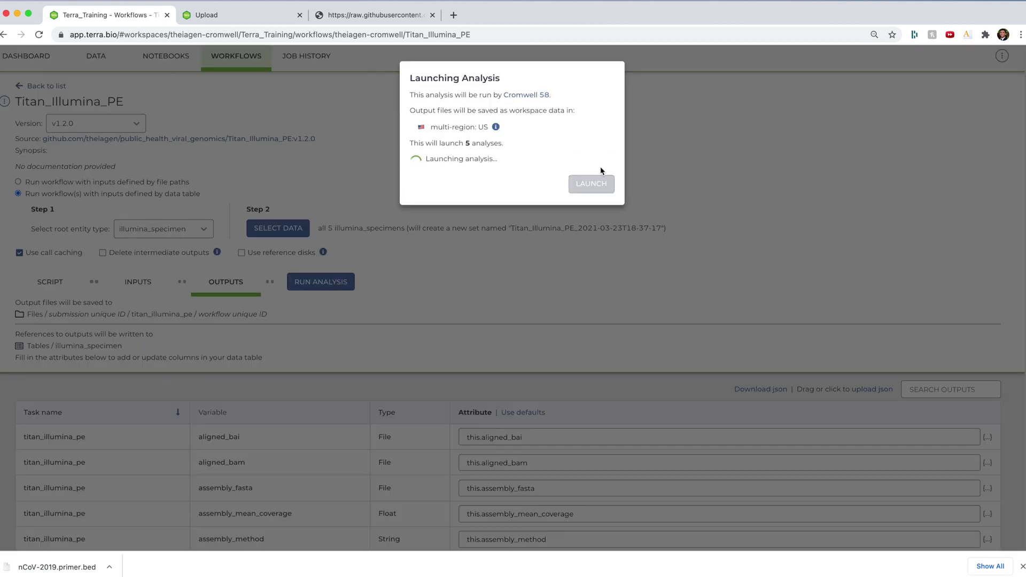